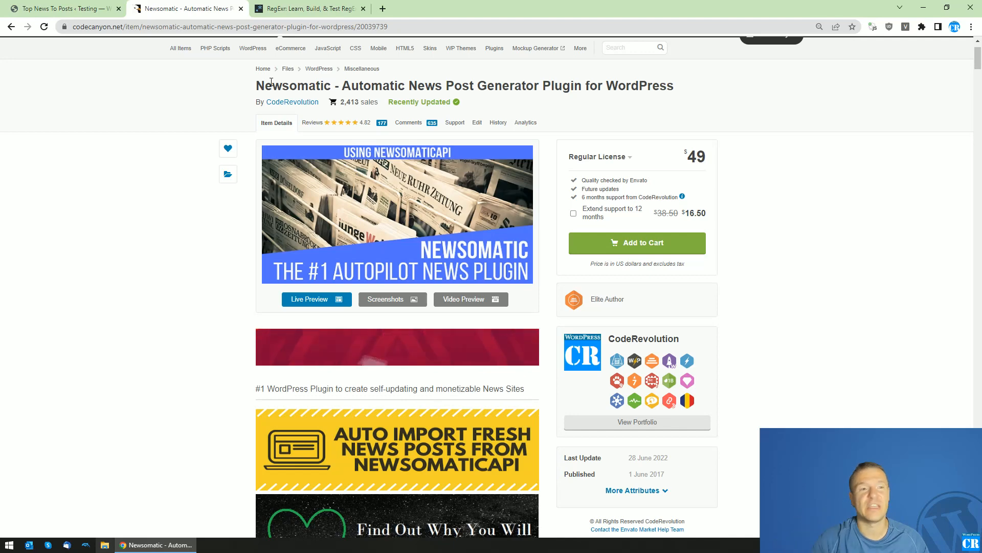
Search the advanced settings of the Australian Financial Review rule for "regex" and examine the Run Regex On Title option.
click(60, 8)
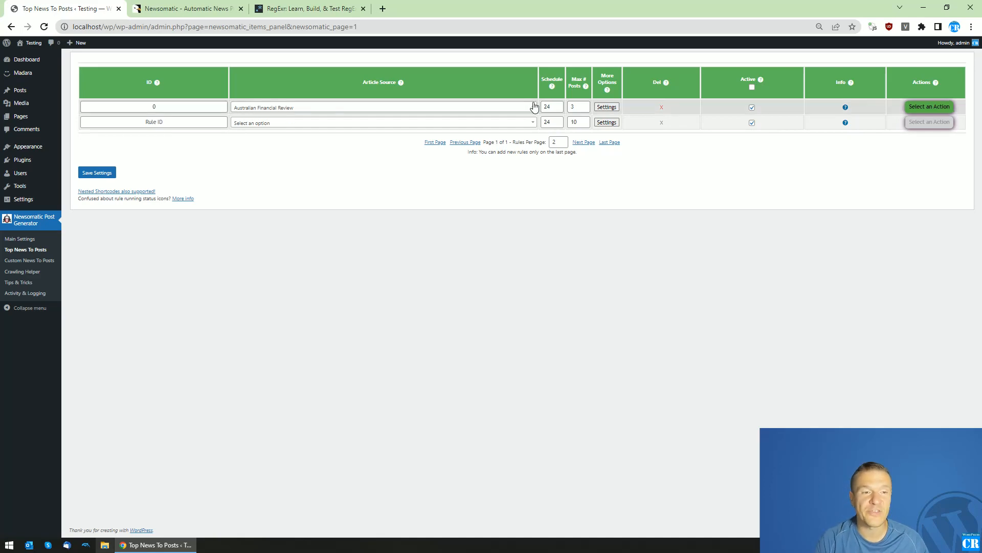
click(615, 107)
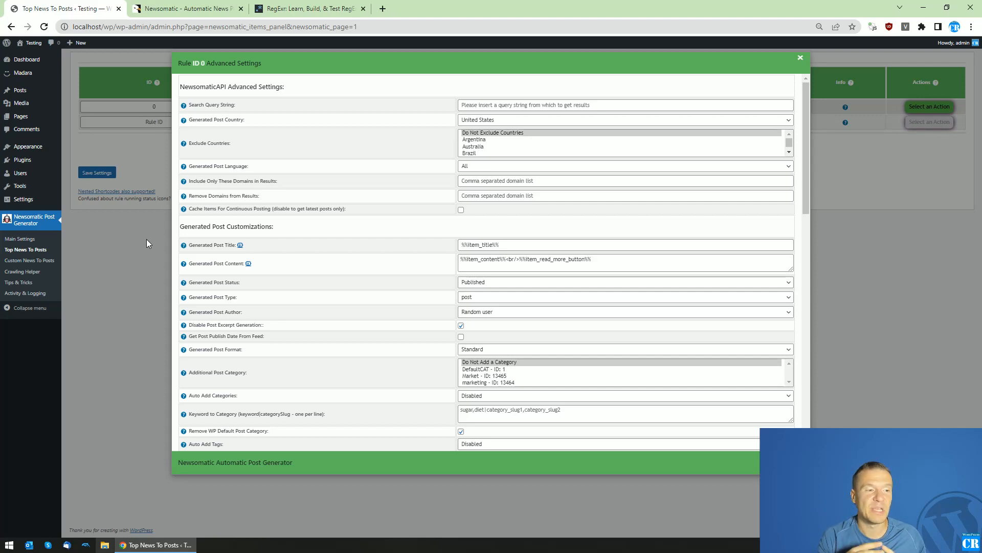
click(180, 8)
click(102, 8)
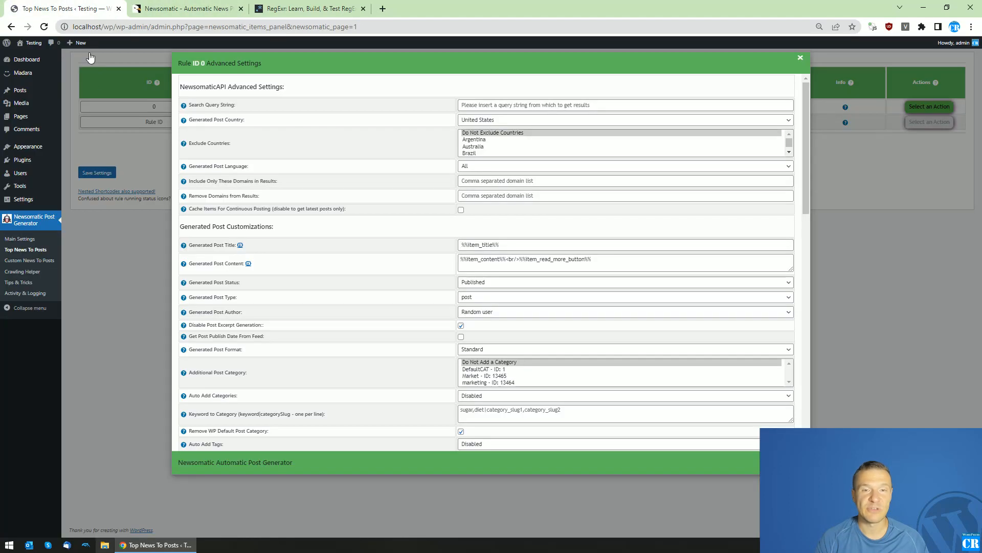
click(119, 136)
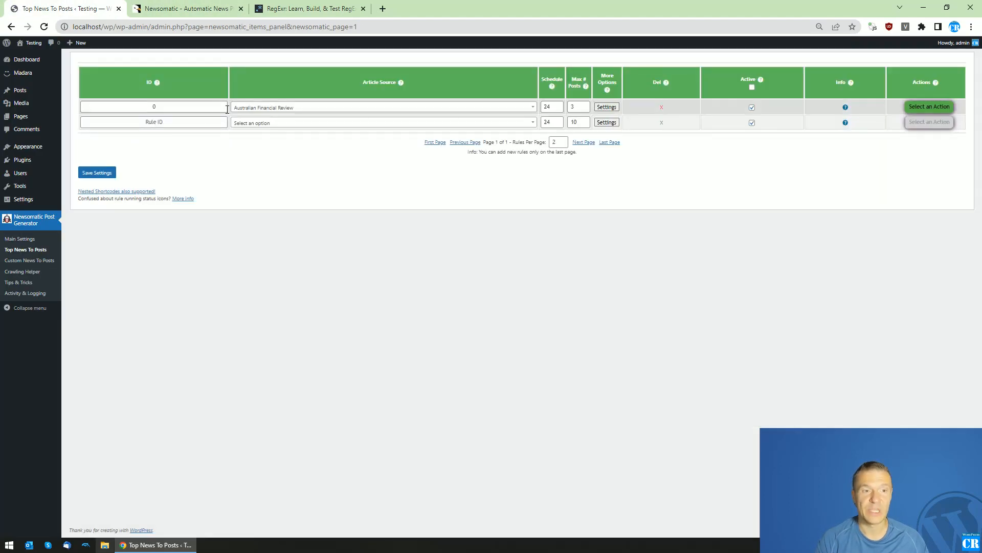
click(607, 106)
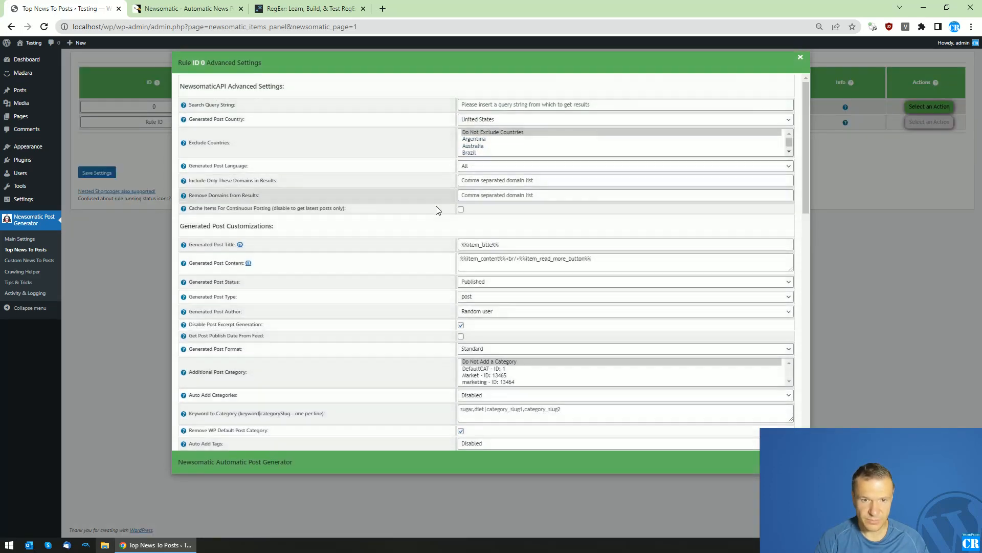
key(ctrl+f)
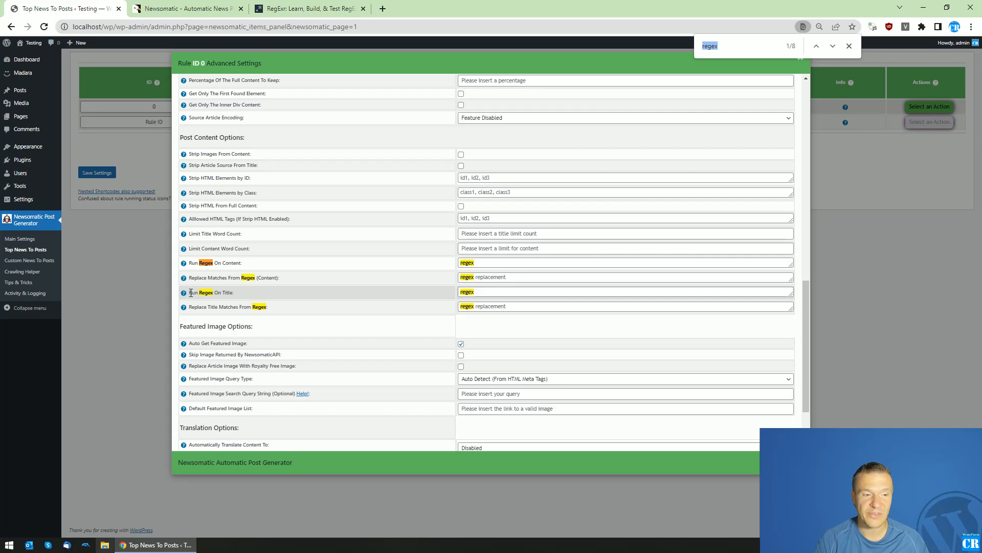
drag(191, 292, 219, 292)
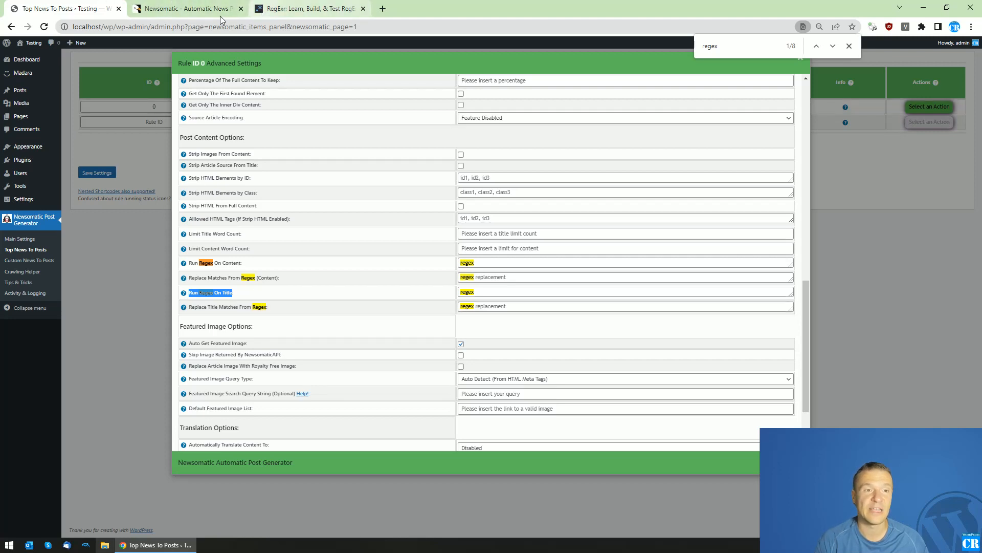
click(147, 138)
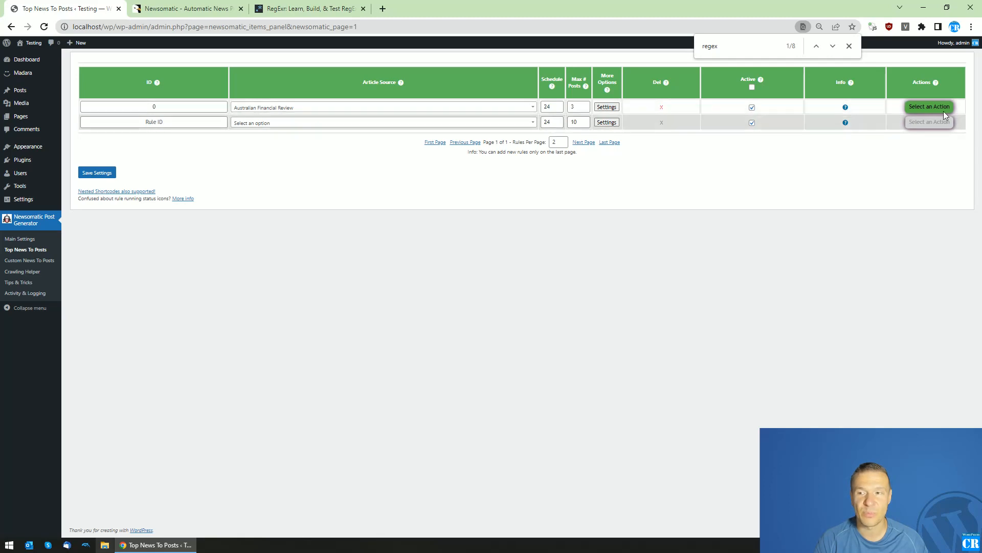
Permanently delete all posts generated by the Australian Financial Review rule and dismiss the page search.
click(929, 106)
click(914, 146)
key(Return)
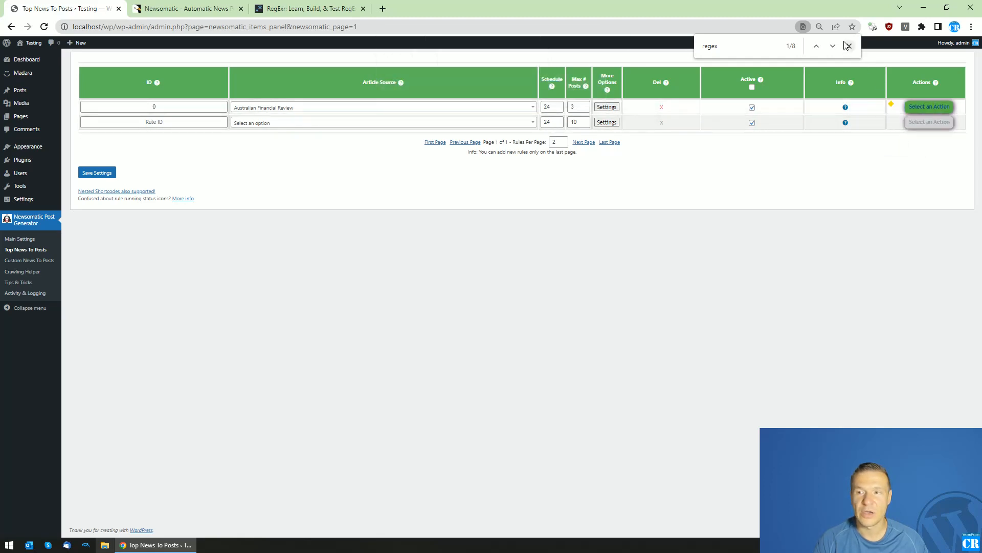
click(849, 46)
Run the Australian Financial Review rule to import its posts.
click(922, 108)
click(913, 125)
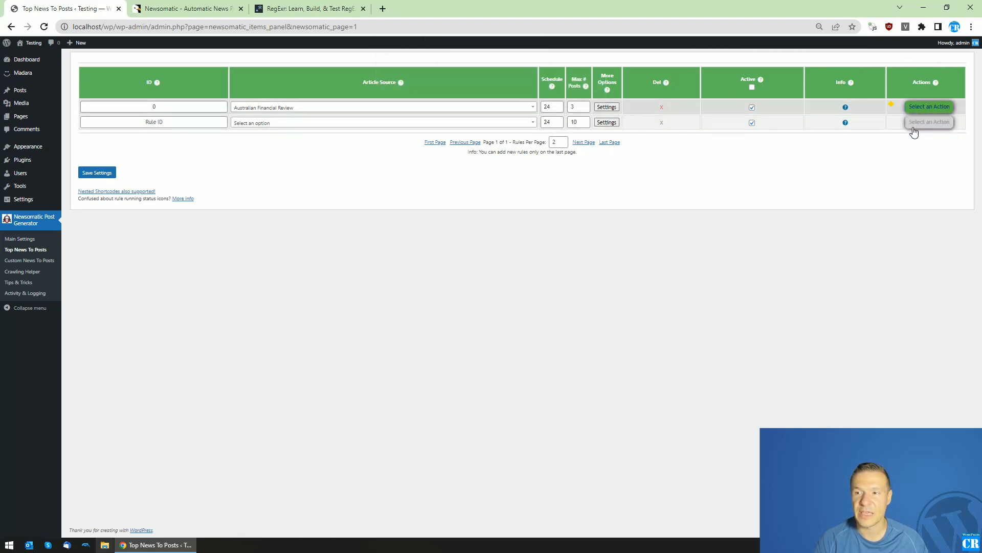
key(Return)
Open the site's homepage separately, reload it after the import, and search the post titles for "– The Australian Financial Review".
middle_click(78, 43)
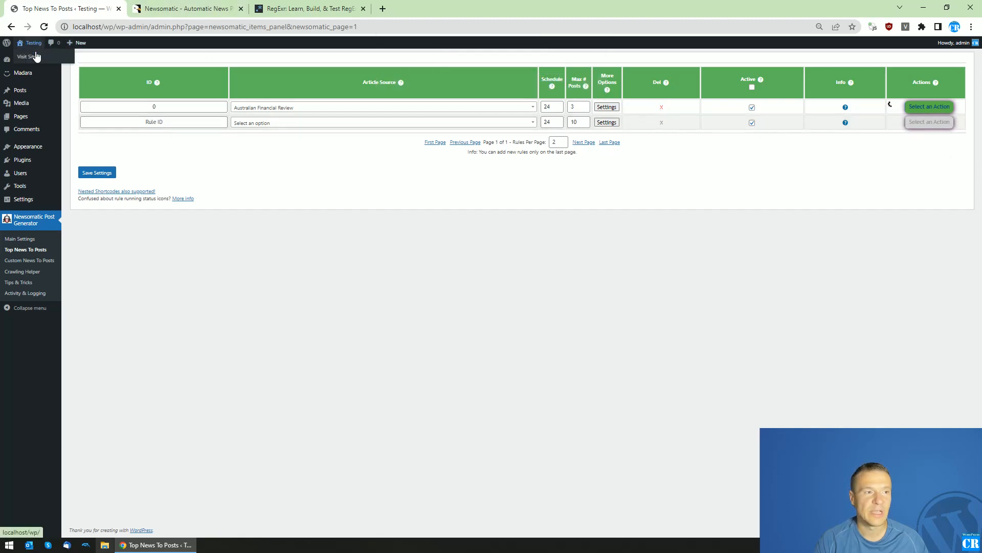
click(158, 8)
click(71, 8)
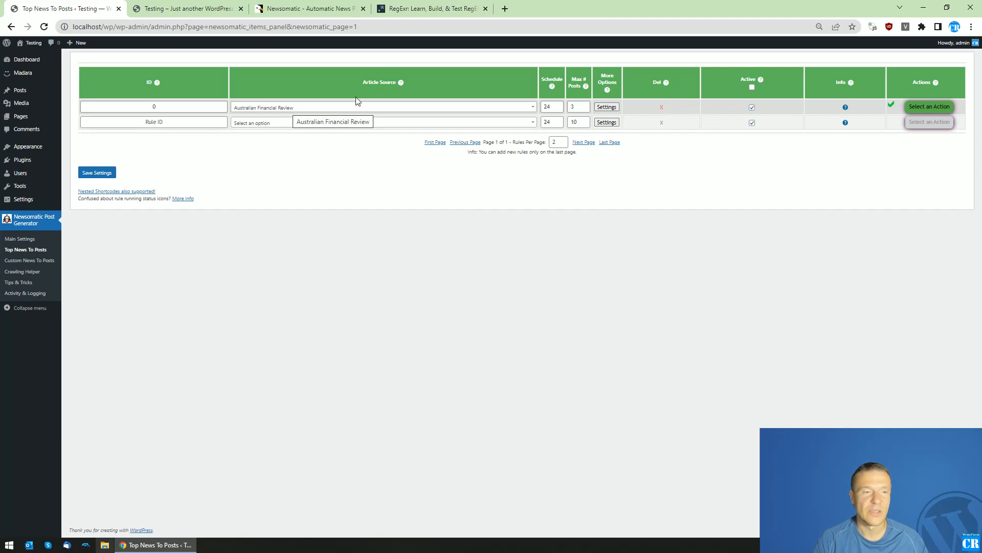
click(169, 8)
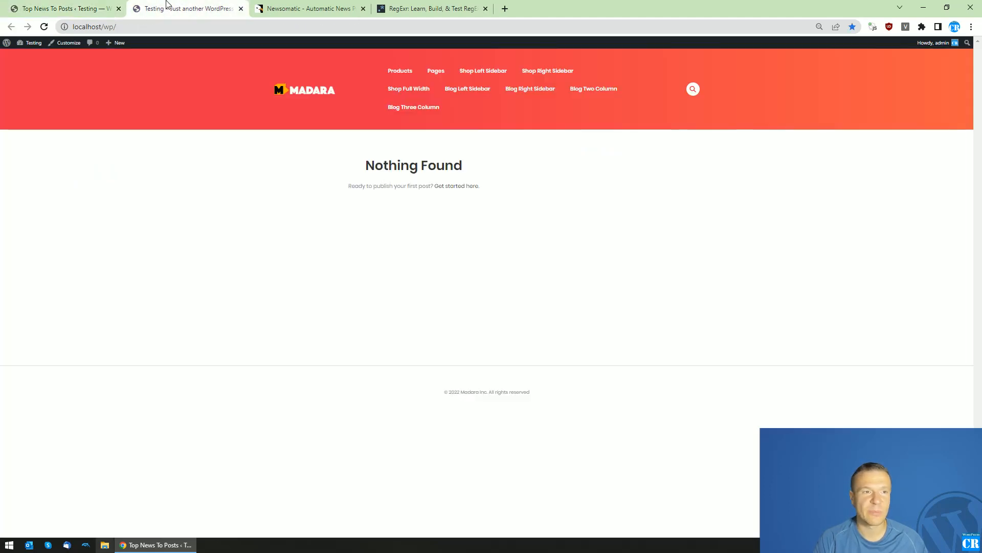
key(F5)
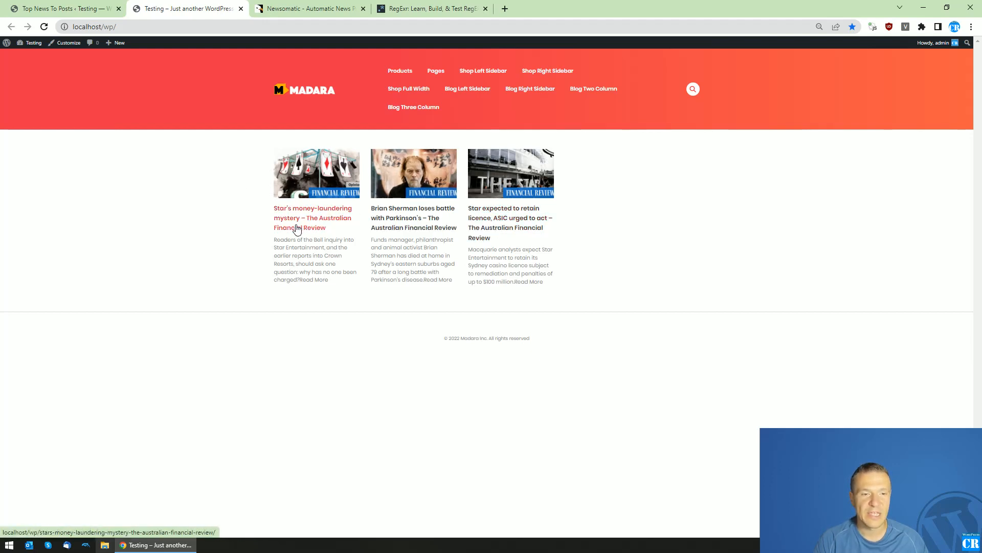
drag(457, 228, 424, 220)
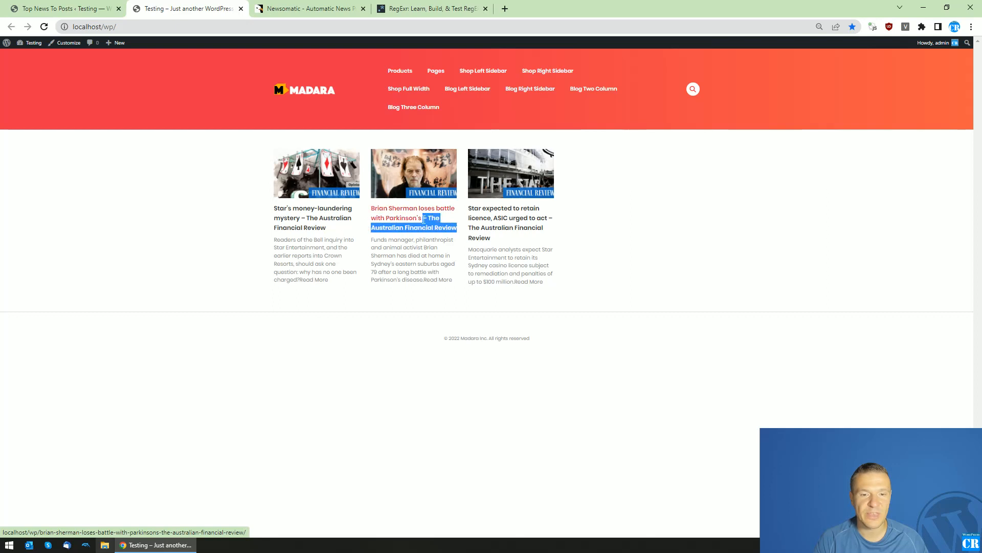
key(ctrl+f)
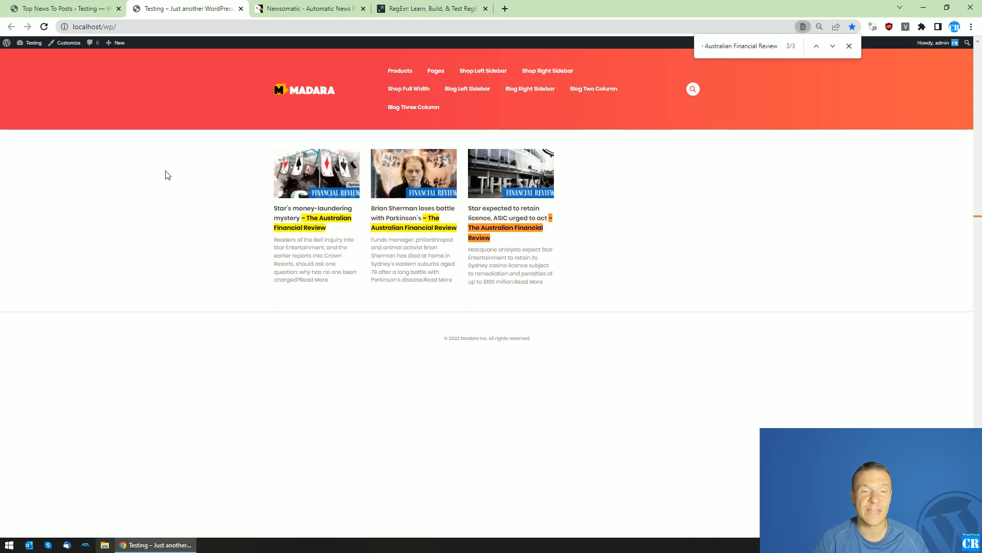
Open the "Star's money-laundering mystery" post for editing and copy "- The Australian Financial Review" from its title.
click(61, 8)
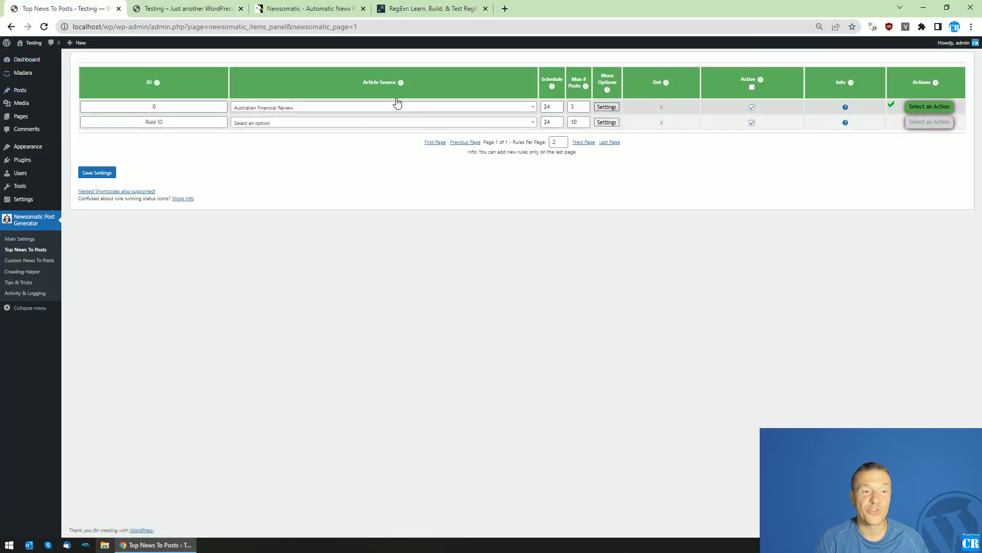
middle_click(18, 93)
click(302, 8)
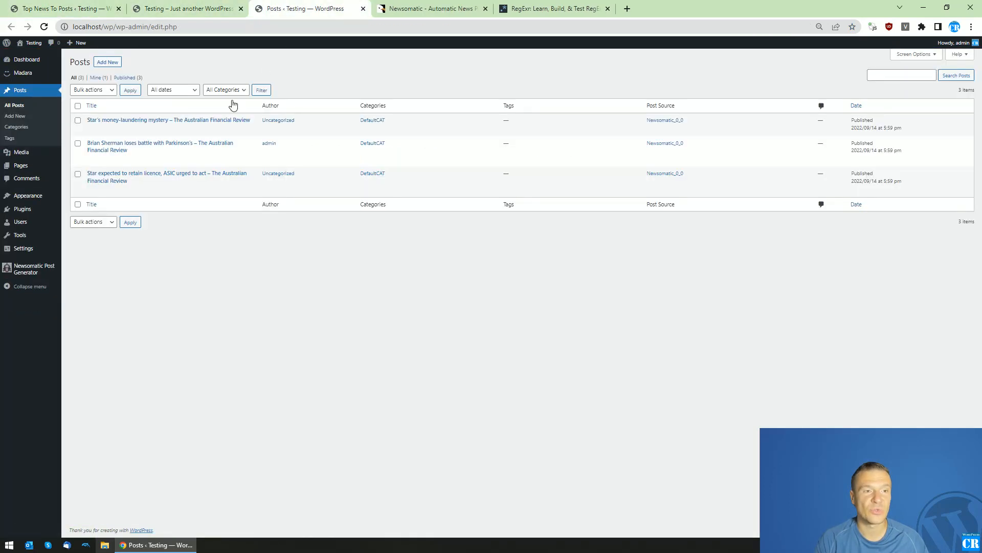
click(147, 124)
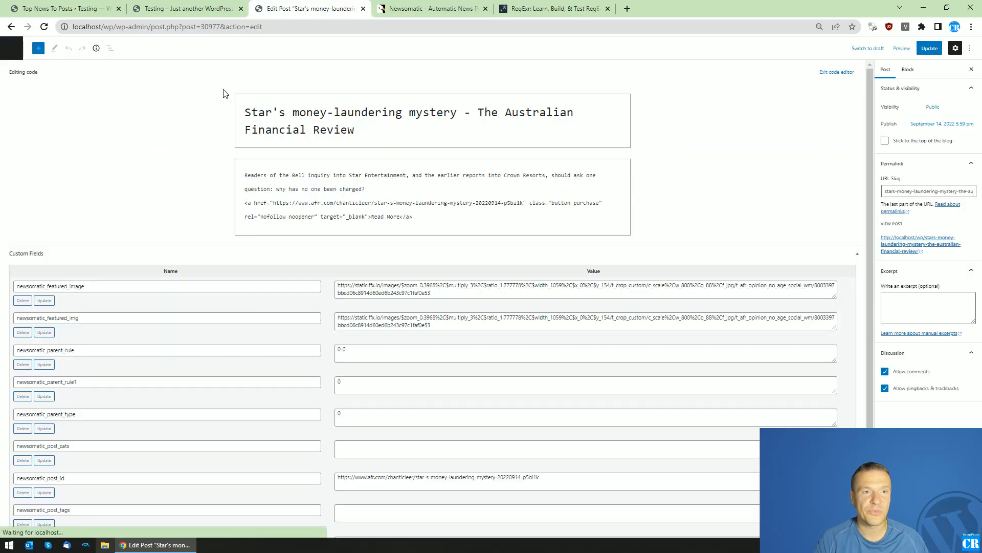
drag(459, 114, 351, 130)
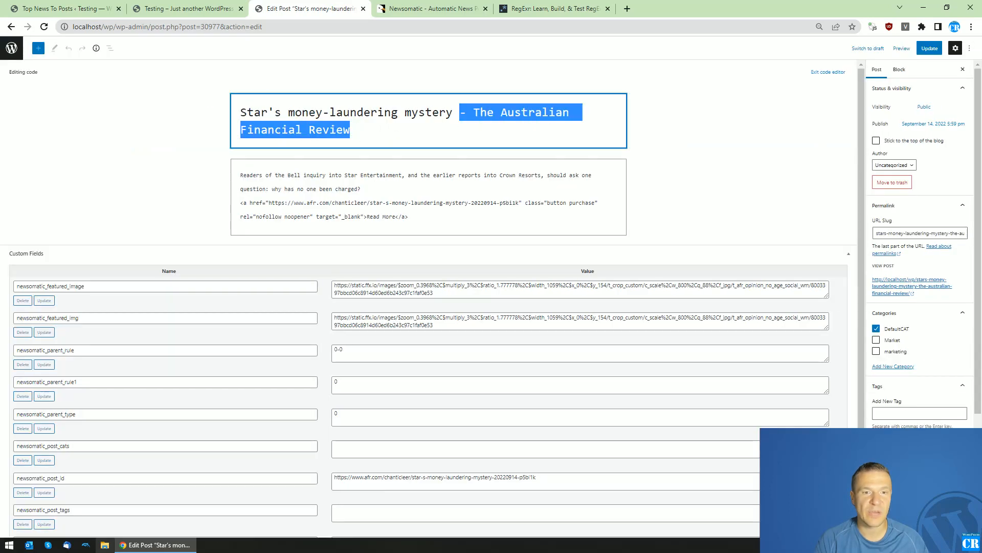
right_click(352, 130)
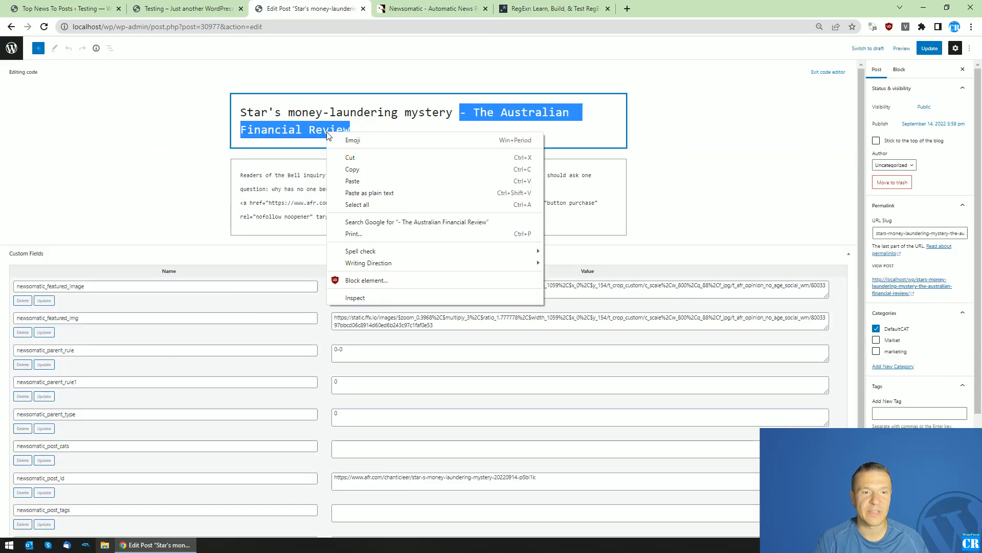
click(353, 168)
Set Run Regex On Title to "- The Australian Financial Review" in the rule's advanced settings and save the rule settings.
click(67, 9)
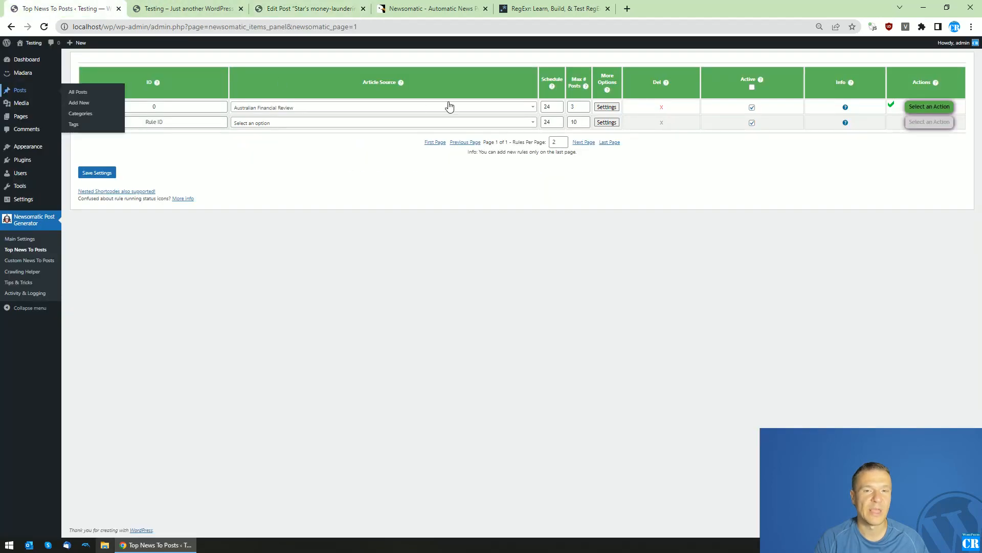
click(606, 108)
scroll(452, 274, down, 2)
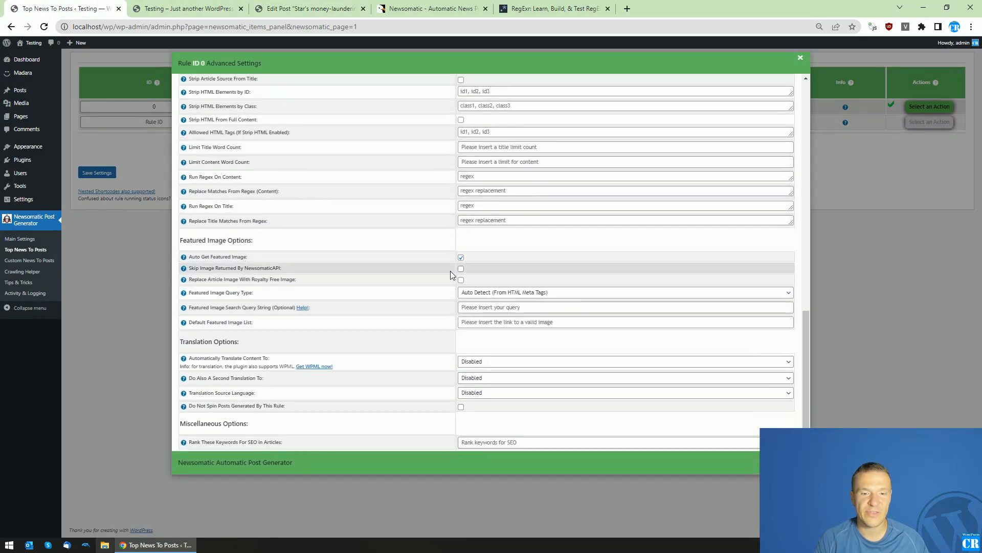
scroll(421, 277, up, 1)
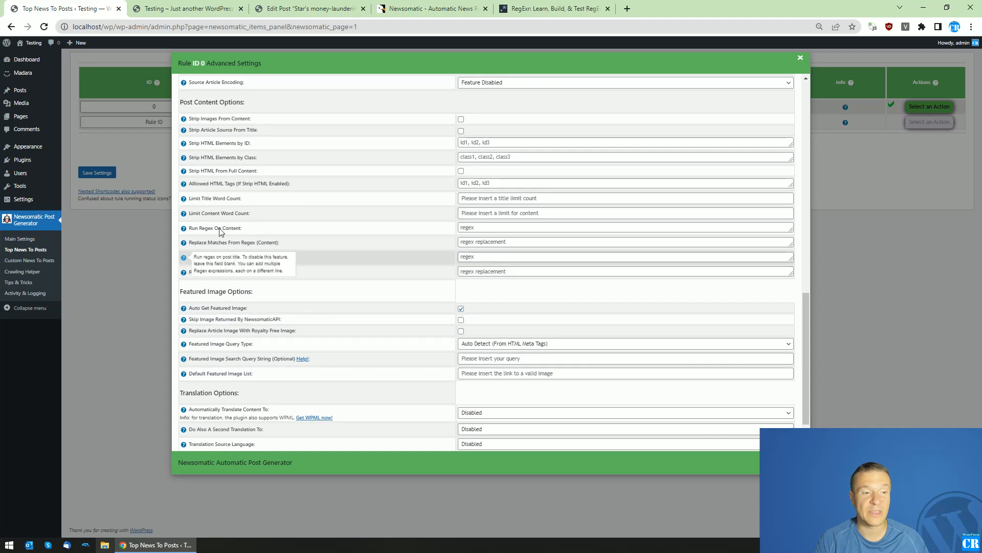
click(478, 254)
right_click(478, 256)
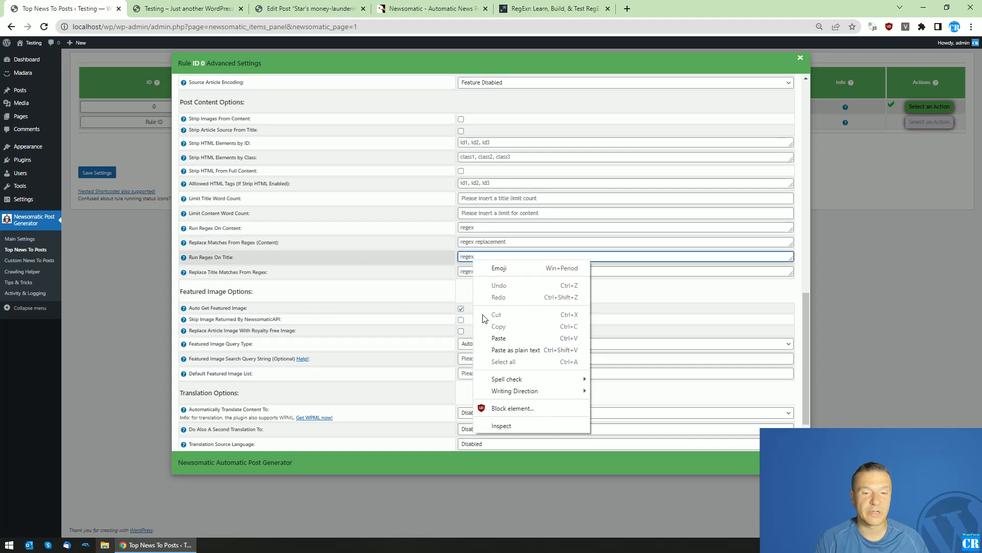
click(491, 338)
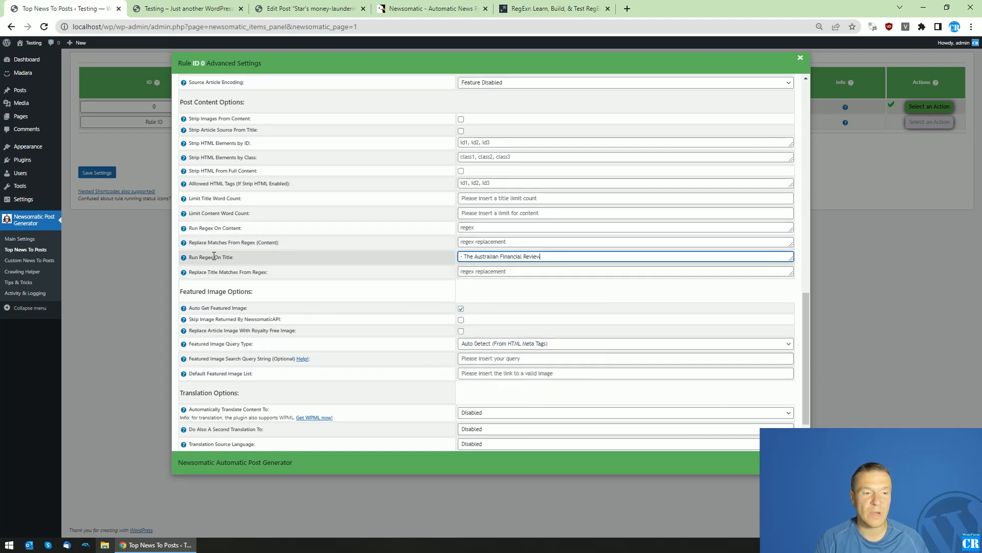
click(134, 170)
click(99, 172)
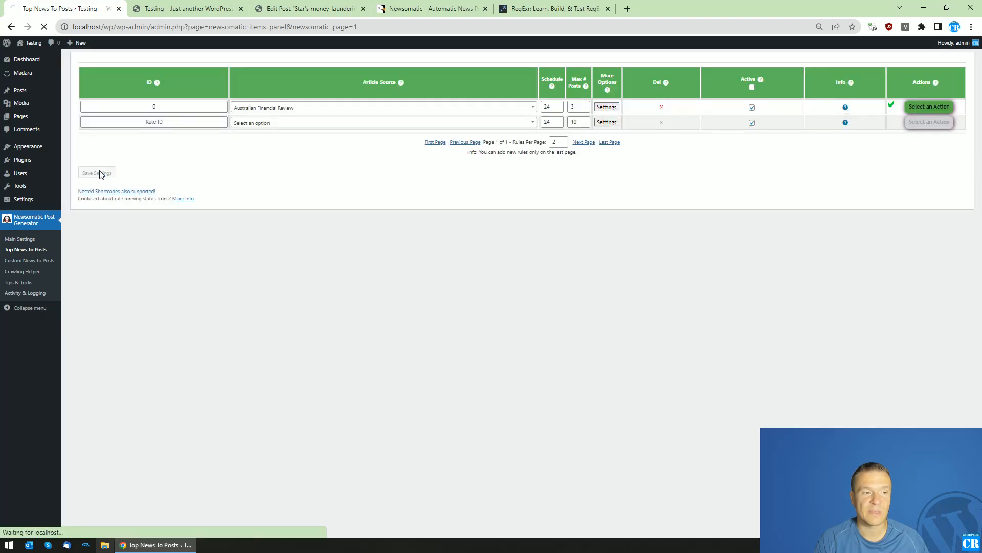
Permanently delete all posts of the Australian Financial Review rule and reload the site's homepage.
click(929, 106)
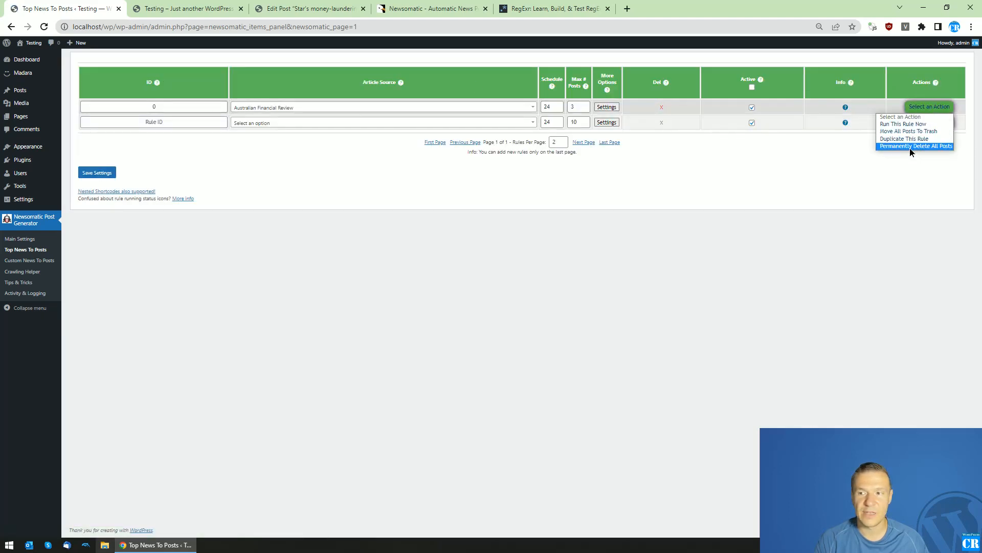
key(Escape)
click(168, 8)
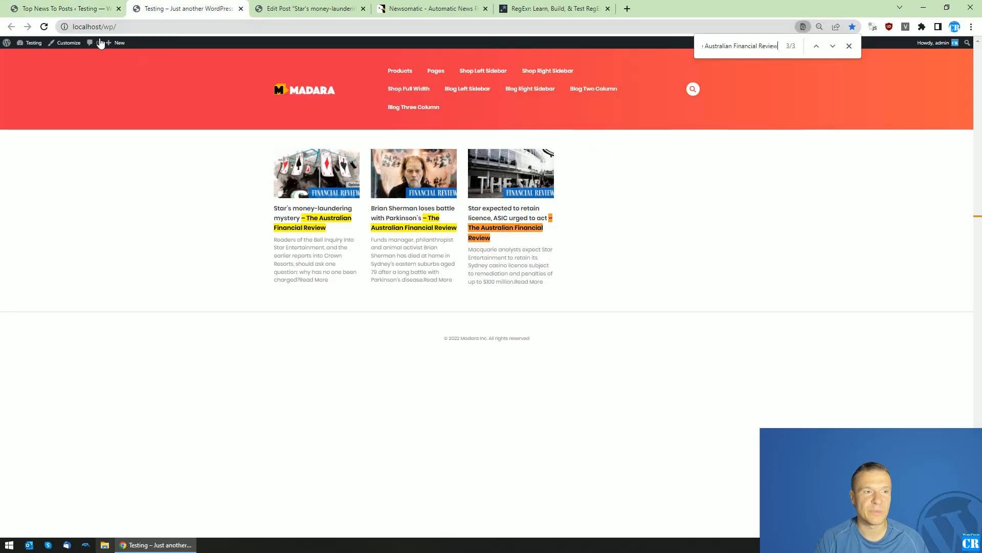
click(45, 27)
Run the Australian Financial Review rule again and reload the homepage to check the imported post titles.
click(102, 9)
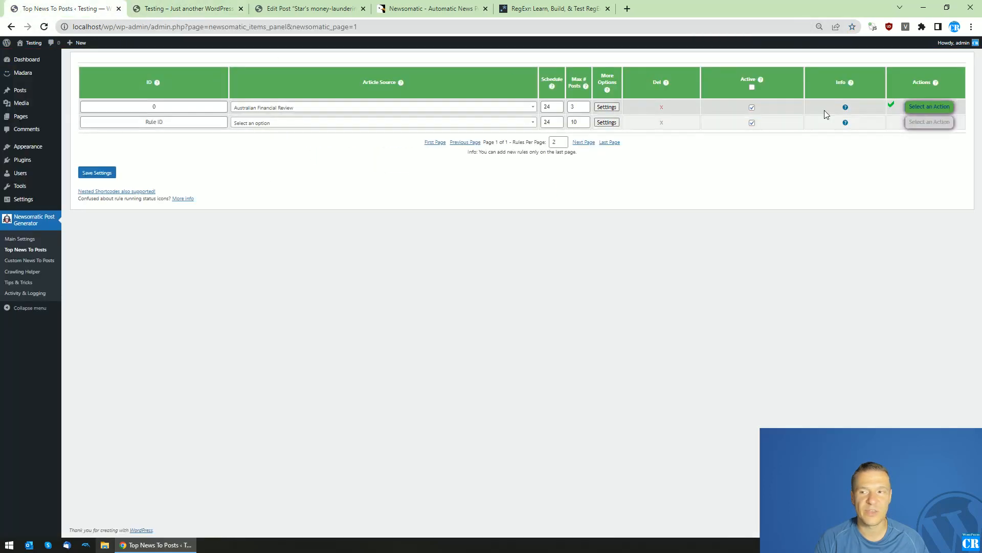
click(917, 106)
click(916, 129)
key(Return)
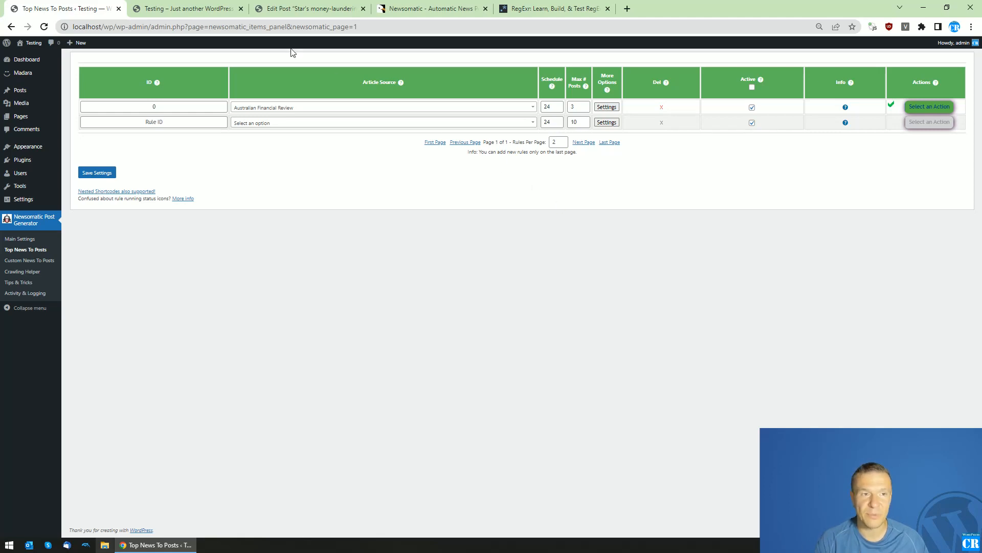
click(179, 9)
click(45, 28)
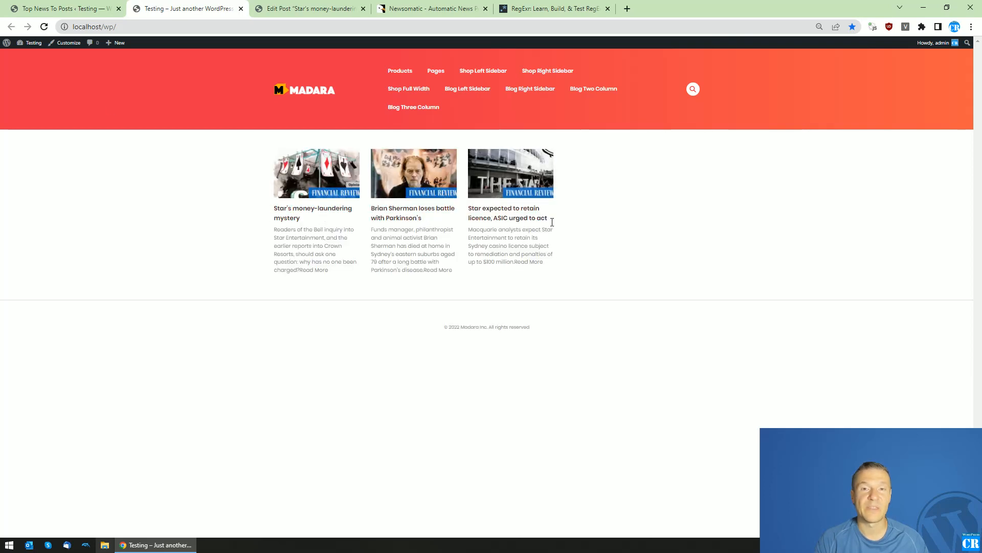
Set Replace Title Matches From Regex to "- CodeRevolution News" in the Australian Financial Review rule's advanced settings and save the rule settings.
click(112, 5)
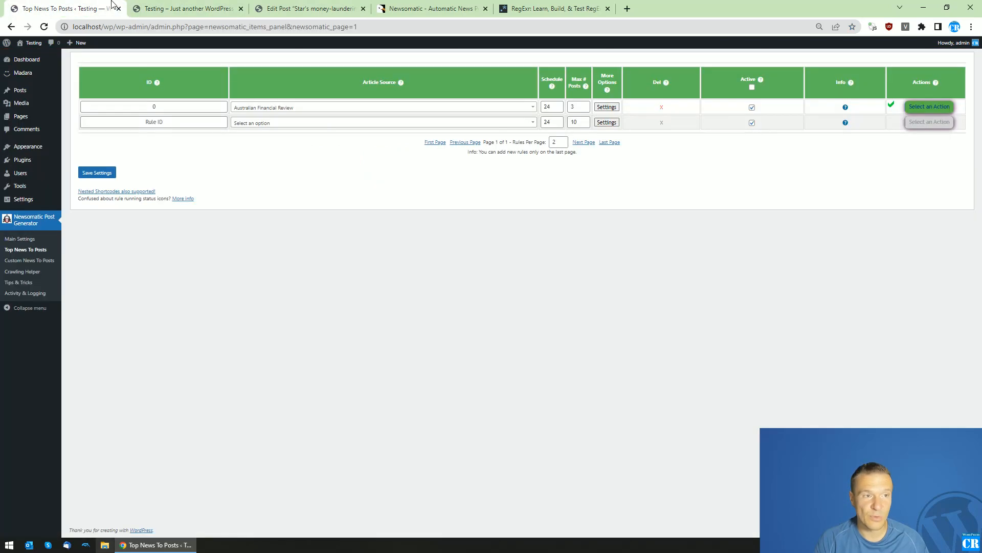
click(607, 107)
scroll(418, 285, down, 10)
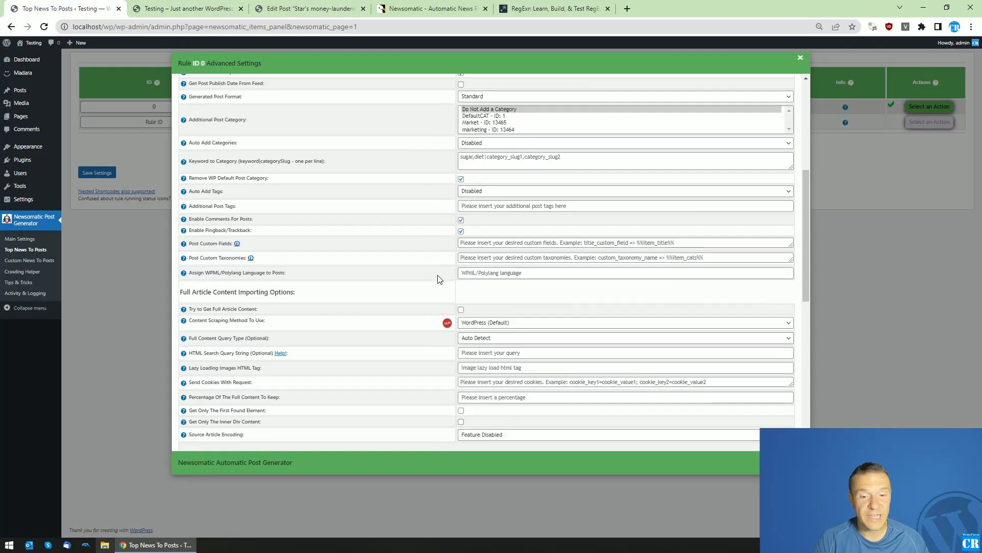
scroll(418, 286, down, 3)
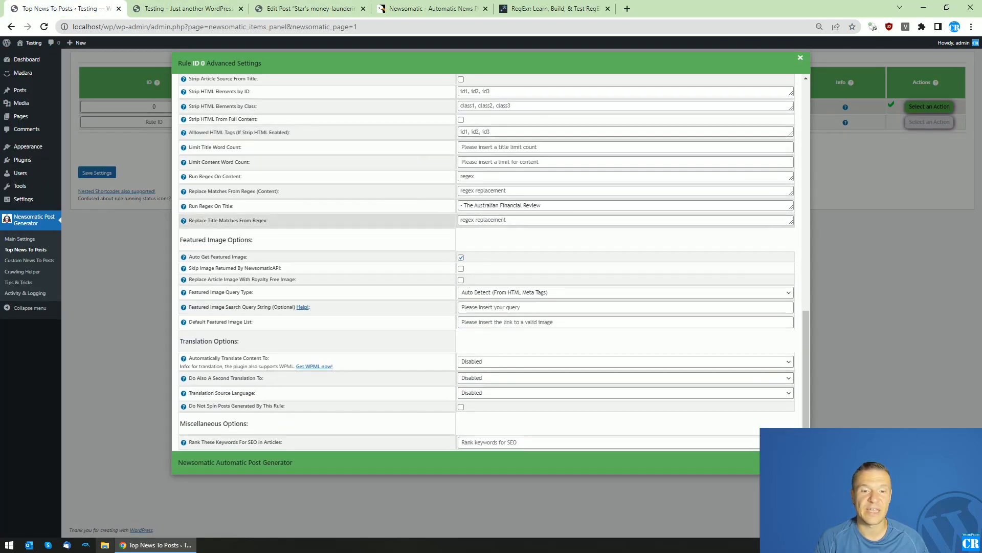
click(482, 219)
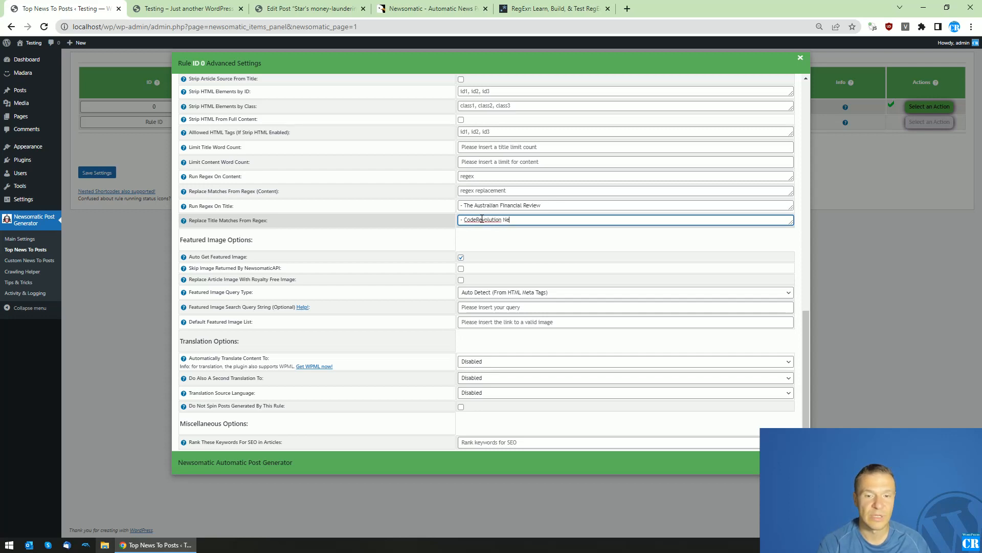
click(461, 206)
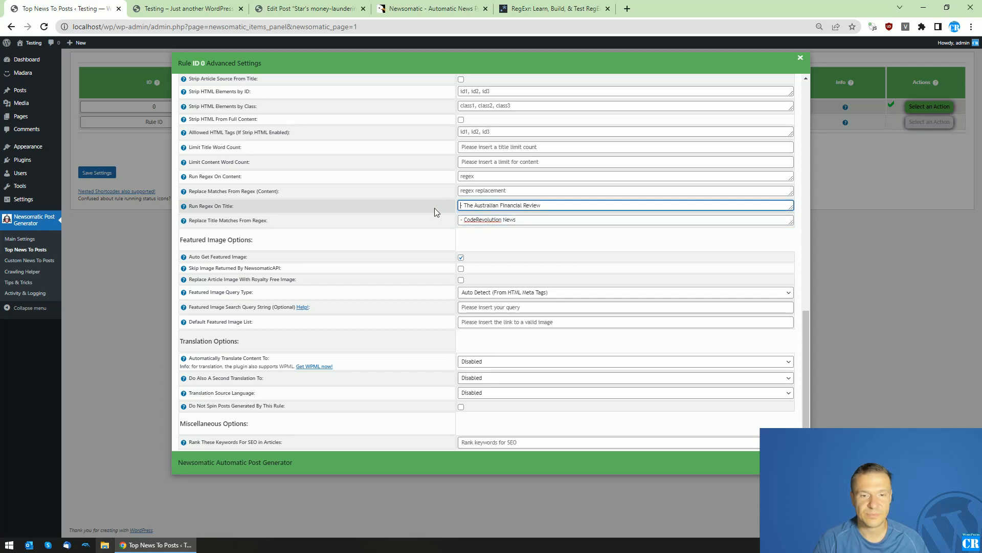
click(102, 175)
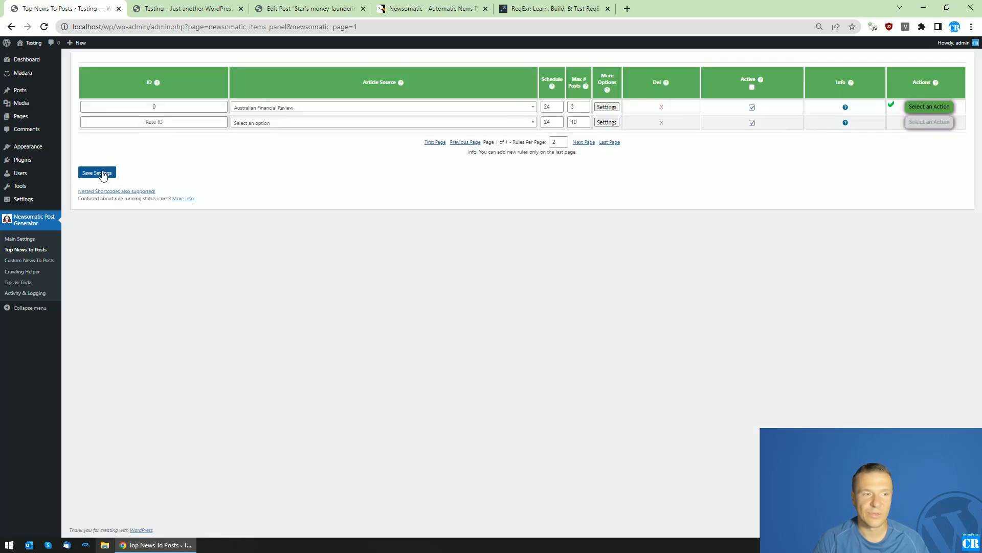
click(103, 173)
Delete all posts generated by the Australian Financial Review rule.
click(921, 107)
click(911, 146)
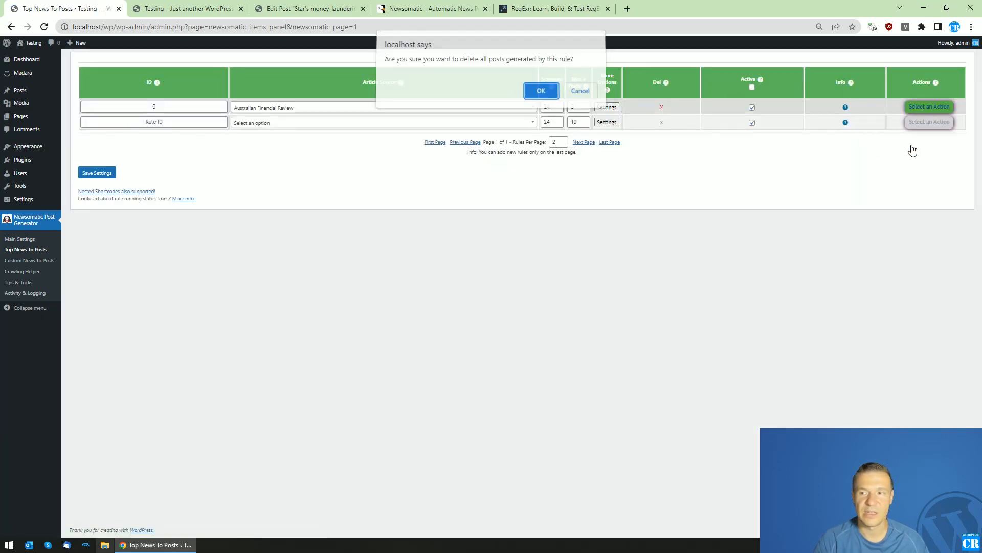
key(Return)
Run the Australian Financial Review rule and reload the site's homepage to check the replaced title suffix.
click(923, 107)
click(903, 124)
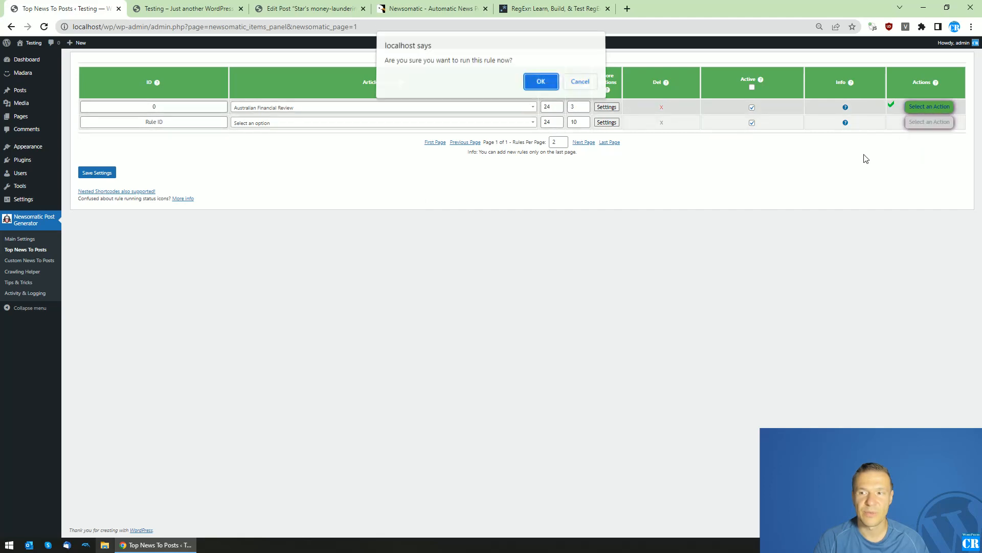
key(Return)
click(184, 8)
click(49, 28)
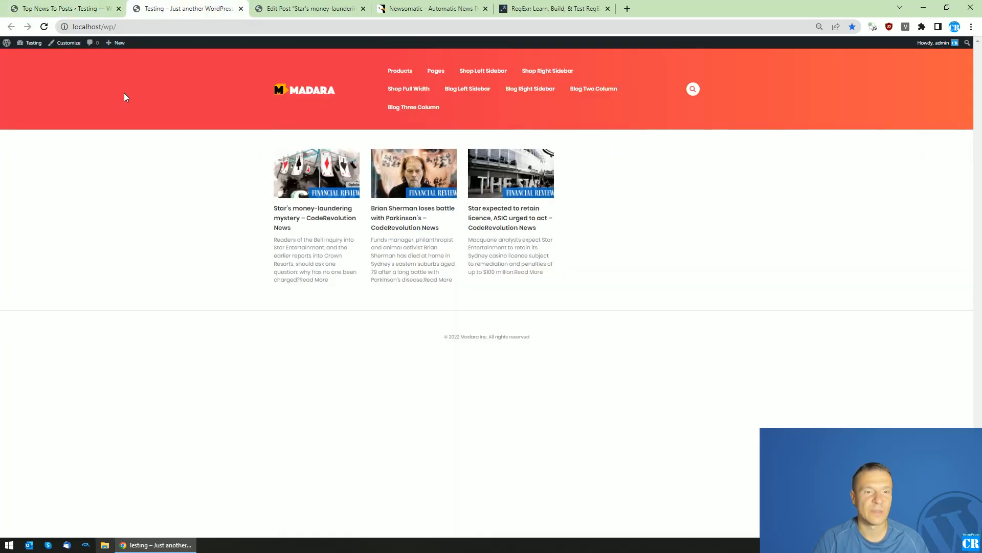
click(84, 8)
click(188, 8)
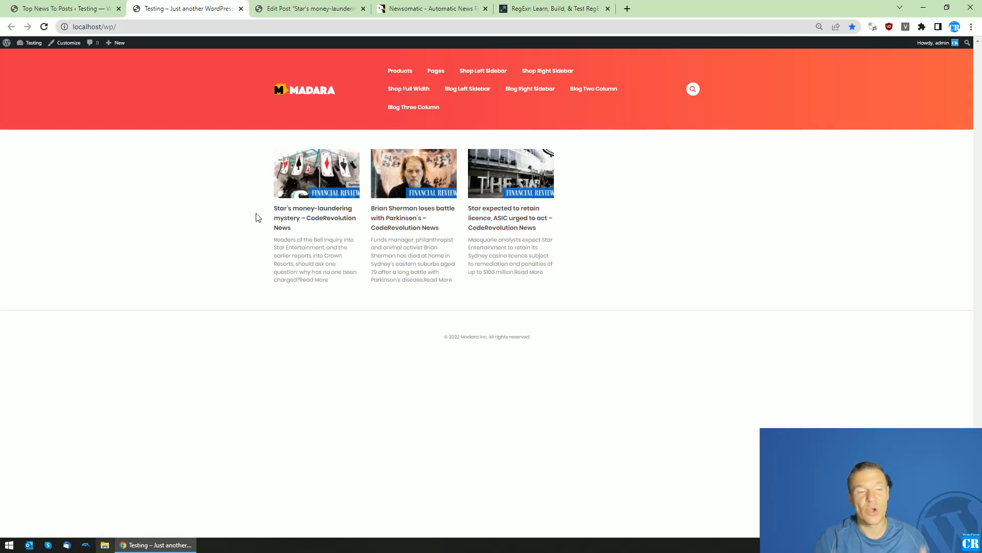
Switch to RegExr and examine the "- The Australian Financial Review" expression alongside its match in the test text.
click(67, 8)
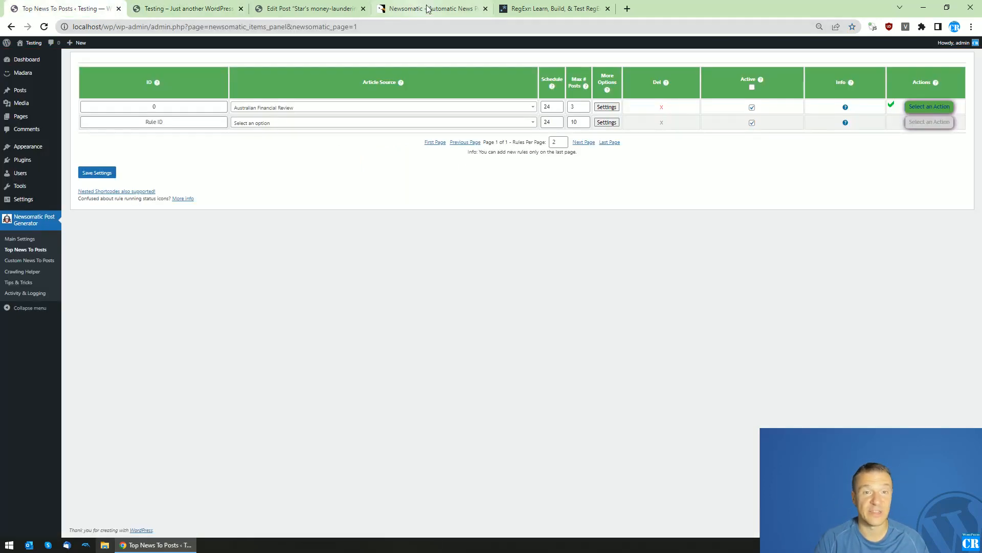
click(513, 5)
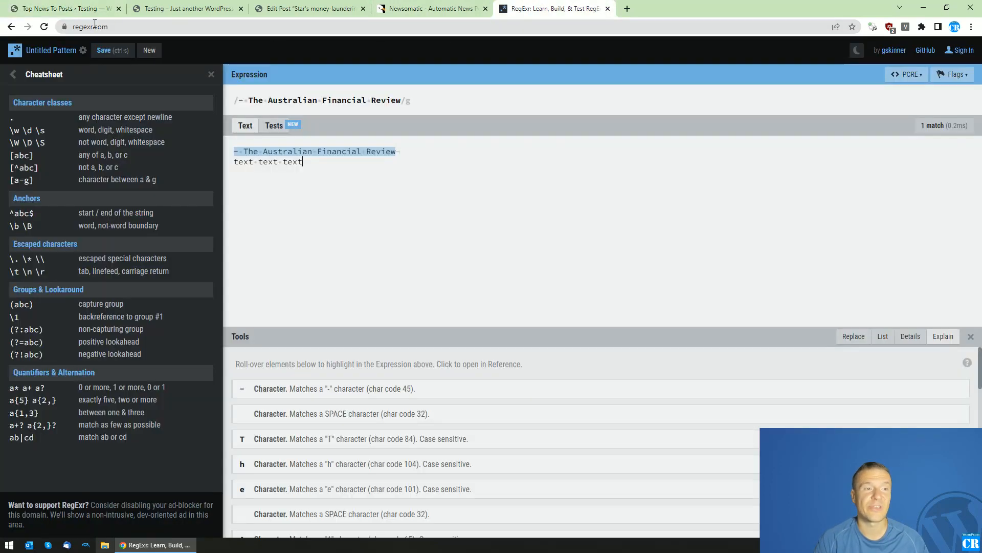
click(94, 28)
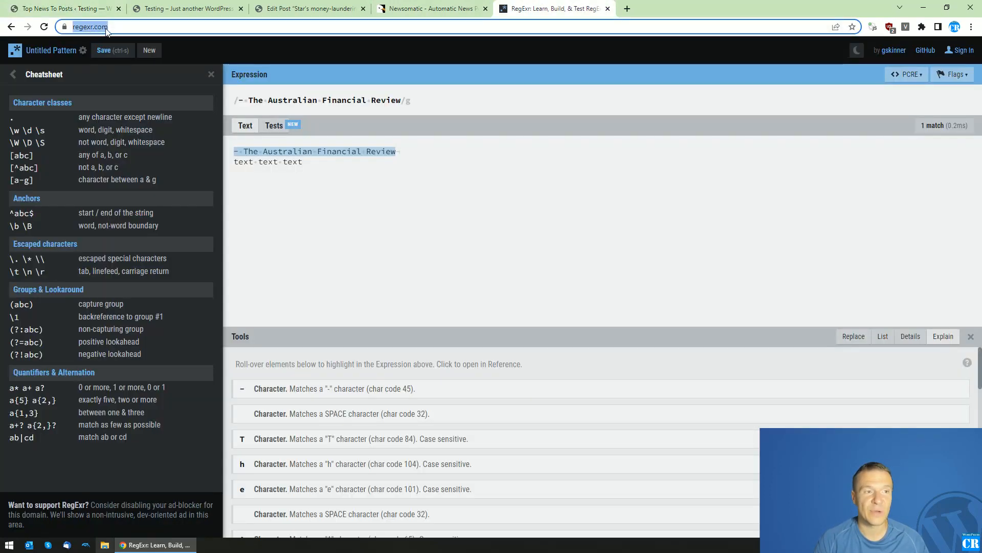
click(242, 100)
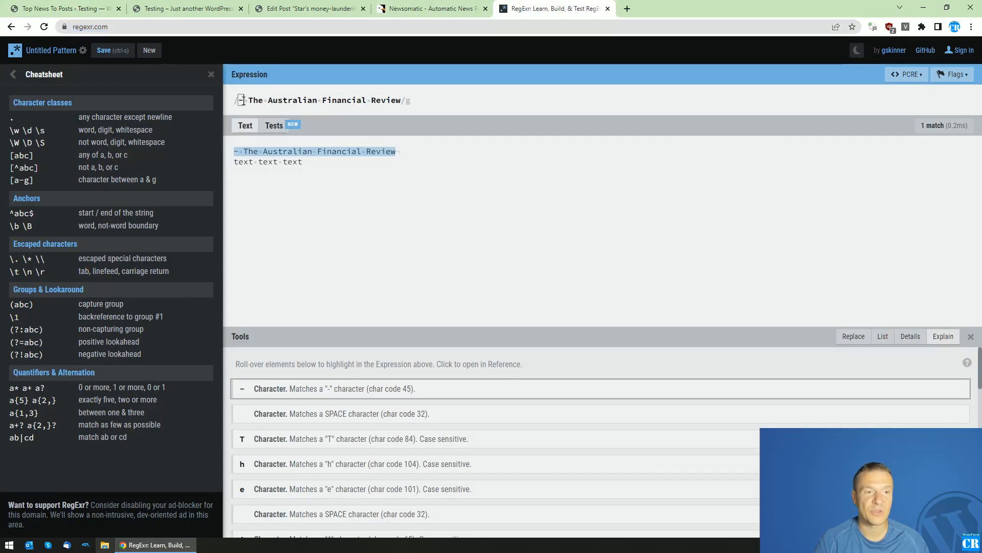
key(ctrl+a)
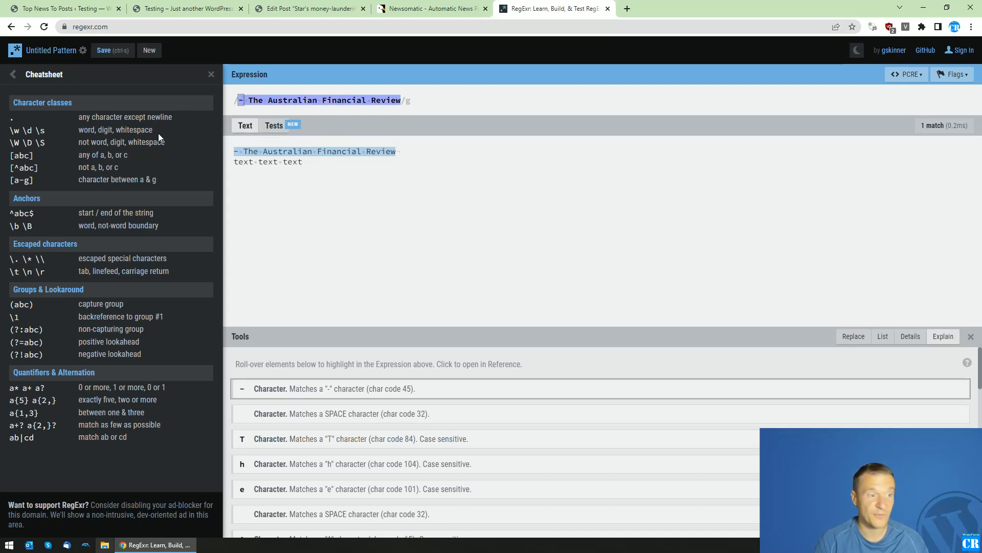
click(248, 102)
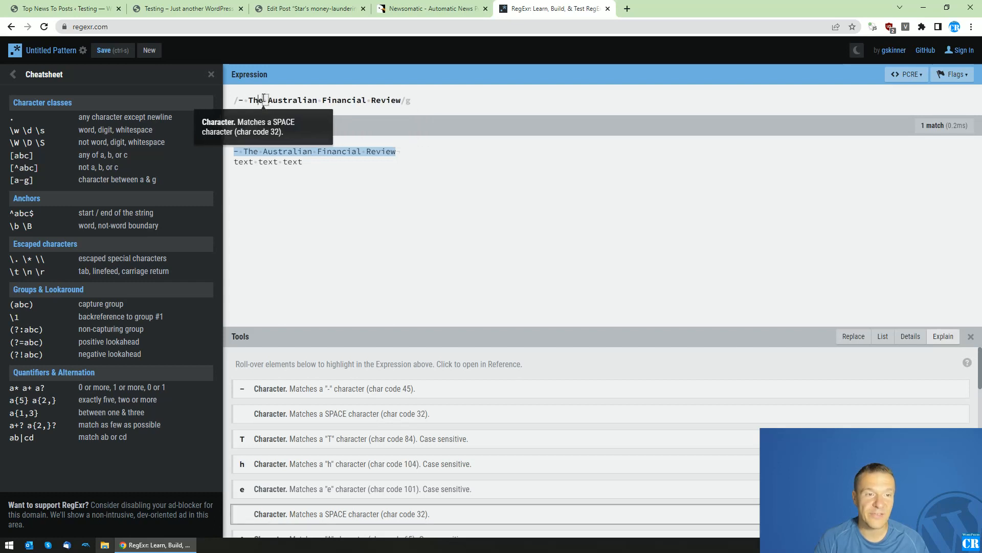
click(400, 99)
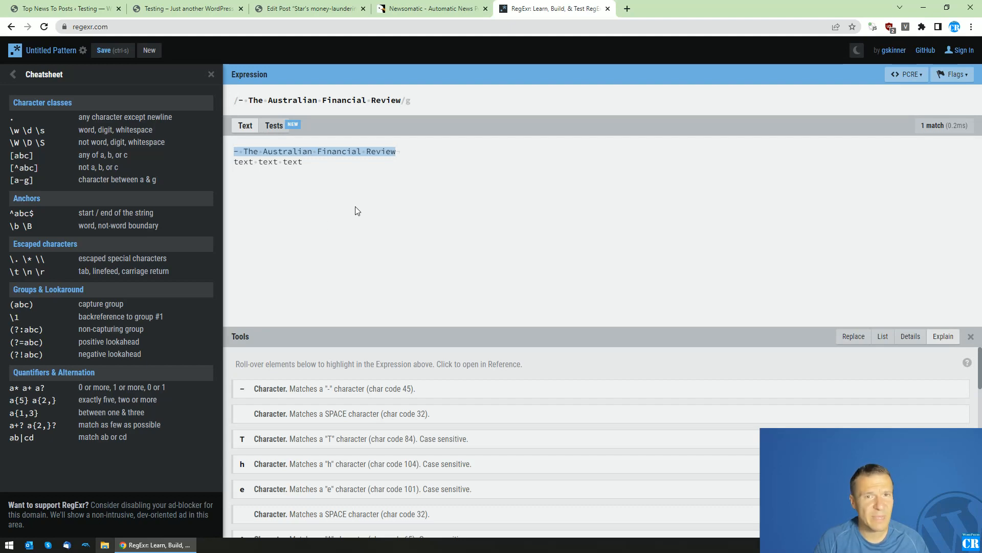
Review the title regex fields in the rule's advanced settings and compare them with the expression on RegExr.
click(41, 8)
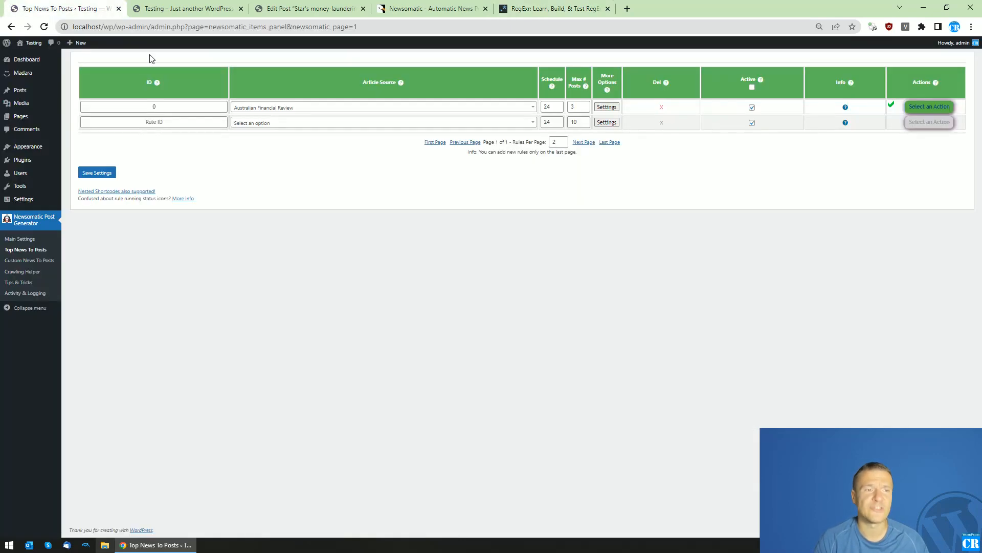
click(608, 109)
scroll(363, 327, down, 10)
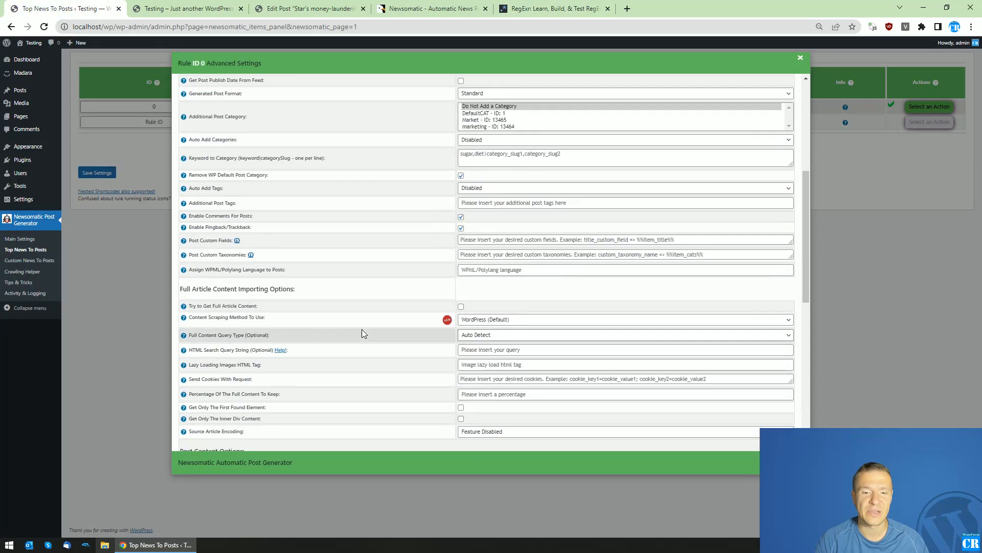
scroll(365, 328, down, 6)
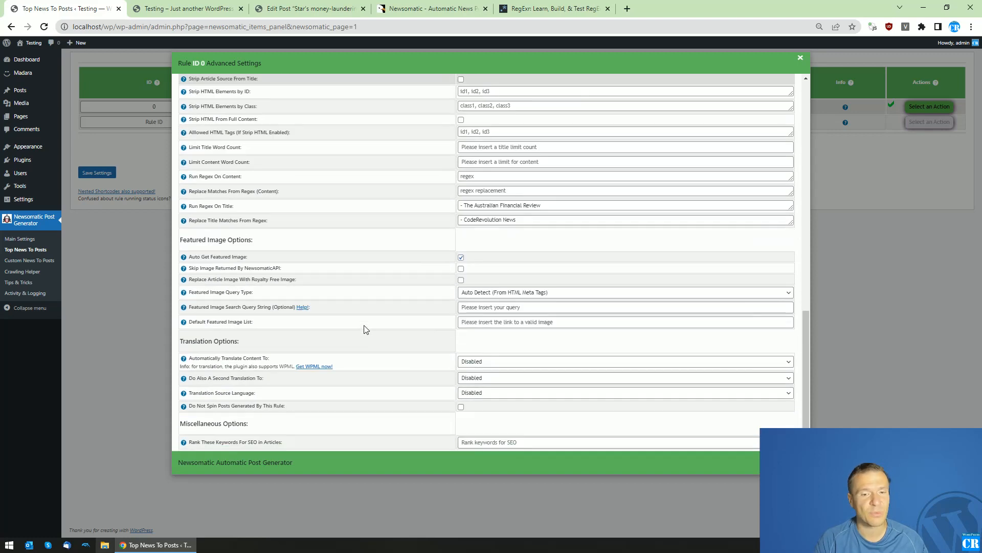
scroll(364, 326, up, 12)
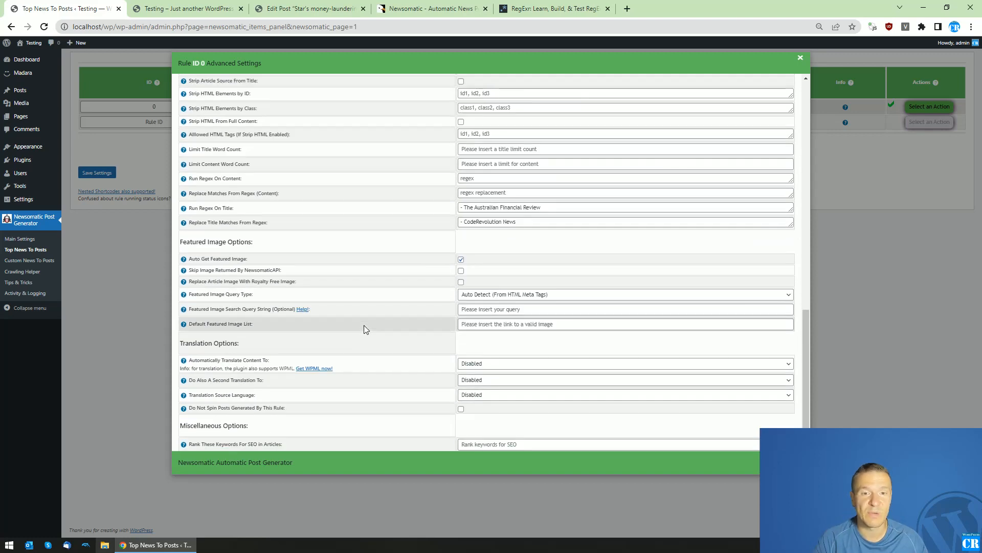
click(552, 9)
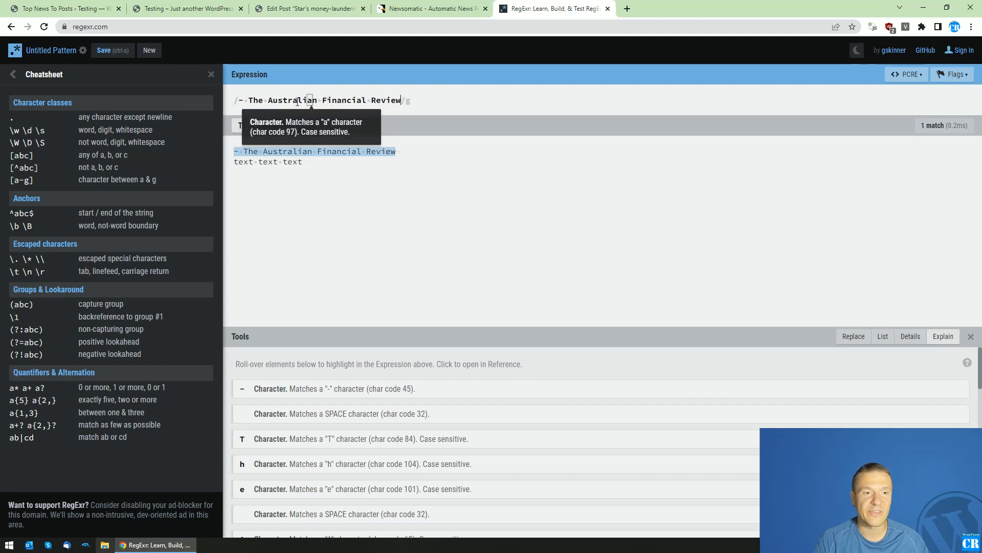
click(267, 103)
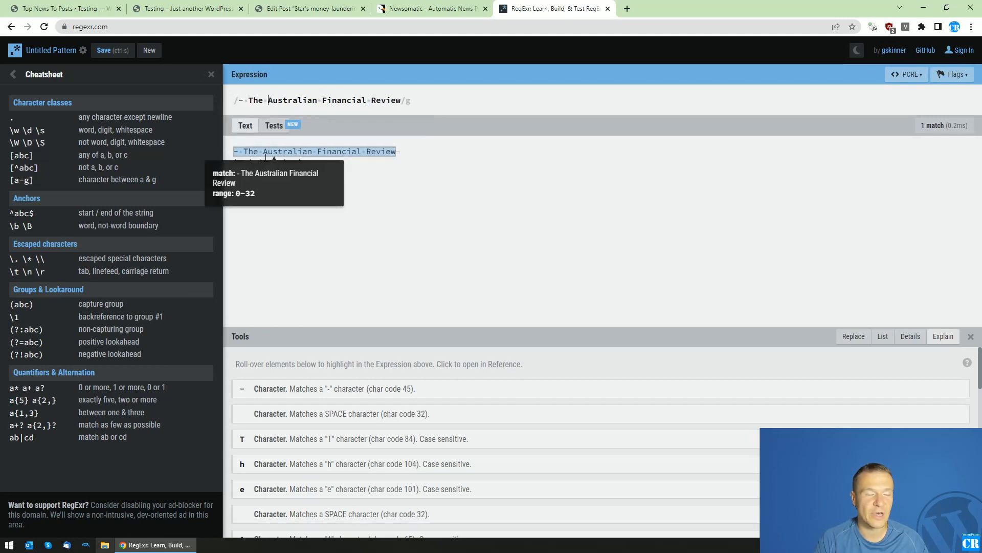
Look through the rule's post content and regex options in the advanced settings, and close the settings dialog.
click(89, 6)
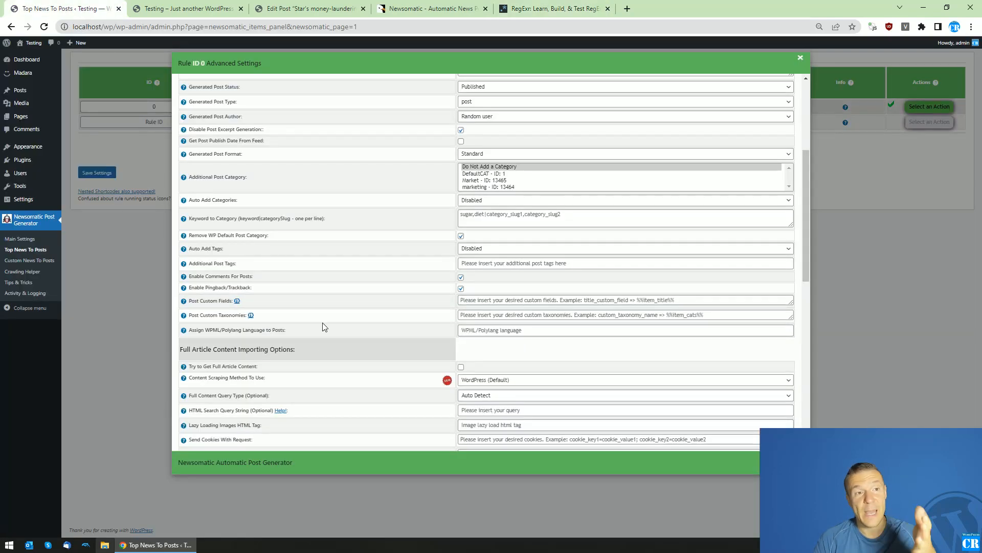
scroll(320, 311, down, 3)
scroll(320, 313, down, 5)
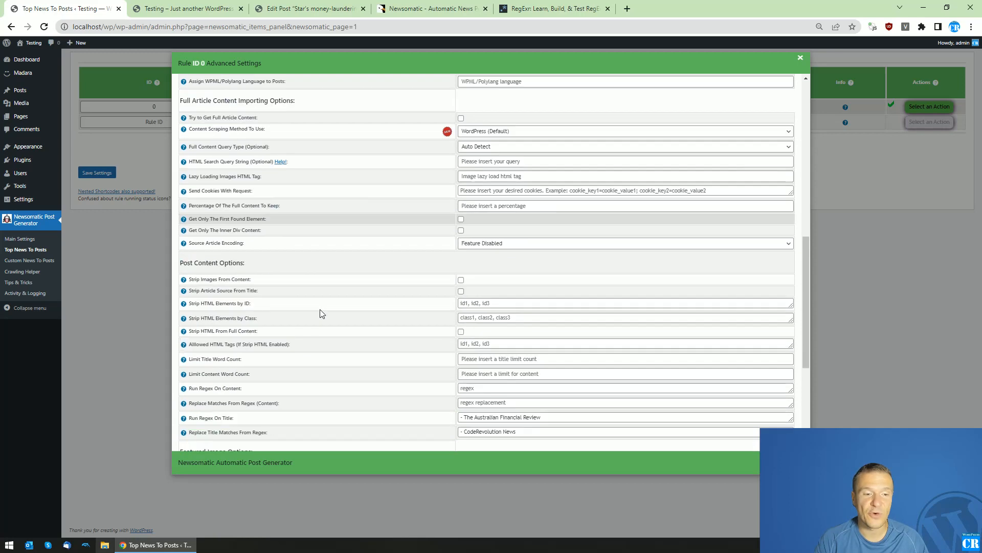
scroll(320, 313, up, 2)
scroll(320, 313, up, 6)
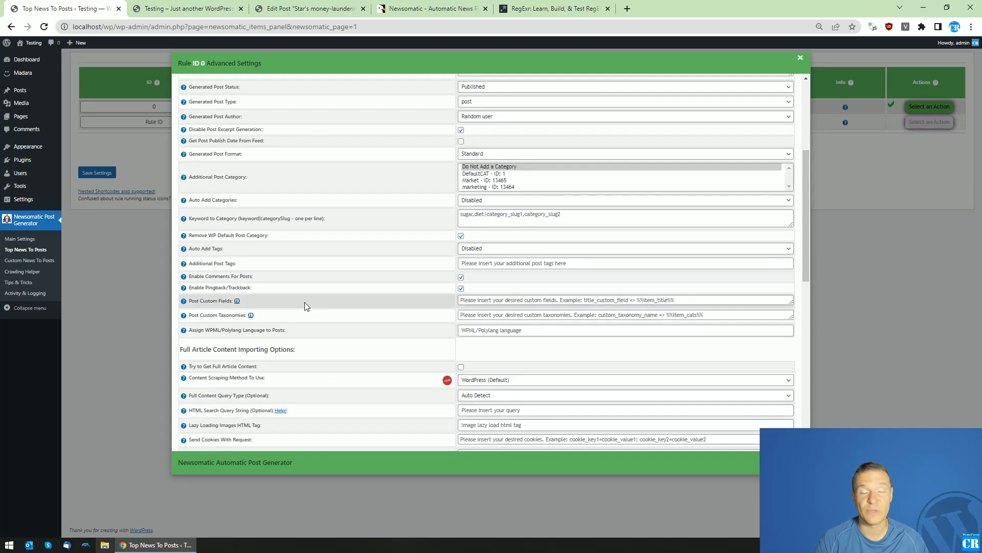
scroll(307, 307, down, 4)
scroll(306, 306, down, 3)
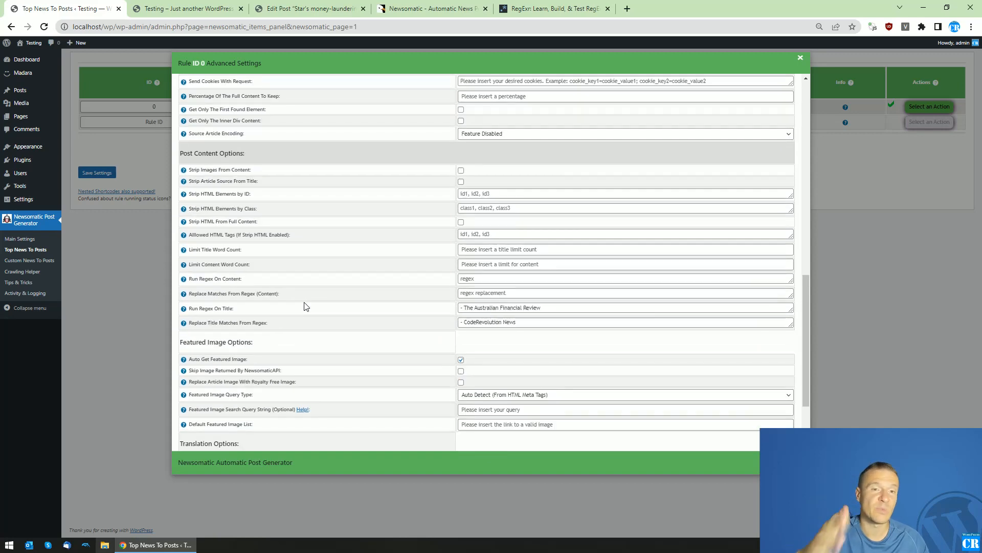
click(144, 248)
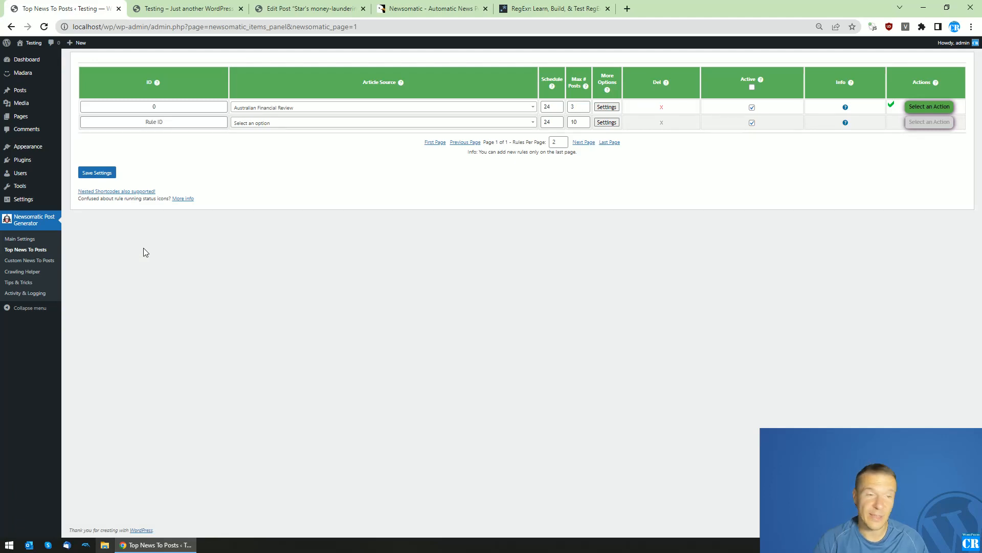